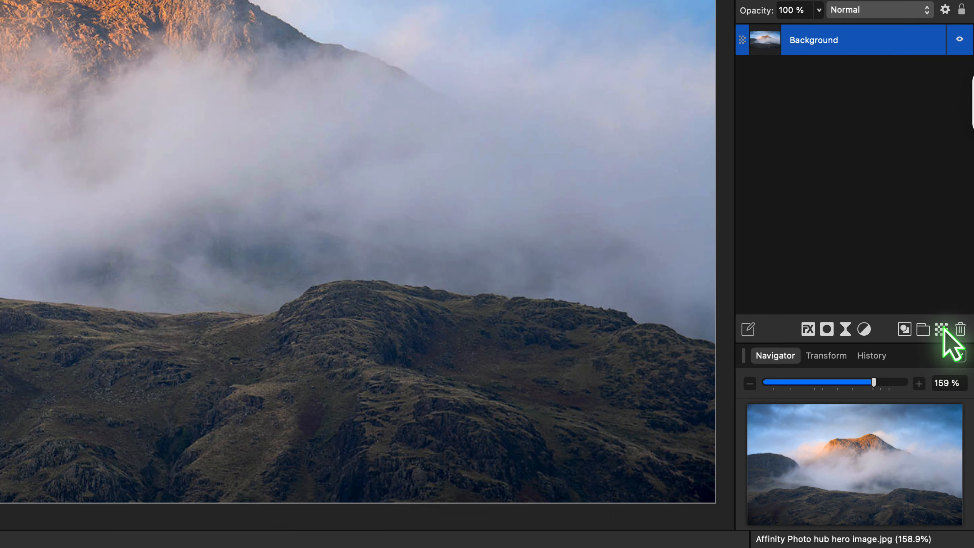
- Add a pixel layer named Gradient above the Background layer and set its blend mode to Multiply
{"action": "left_click", "coordinate": [942, 329]}
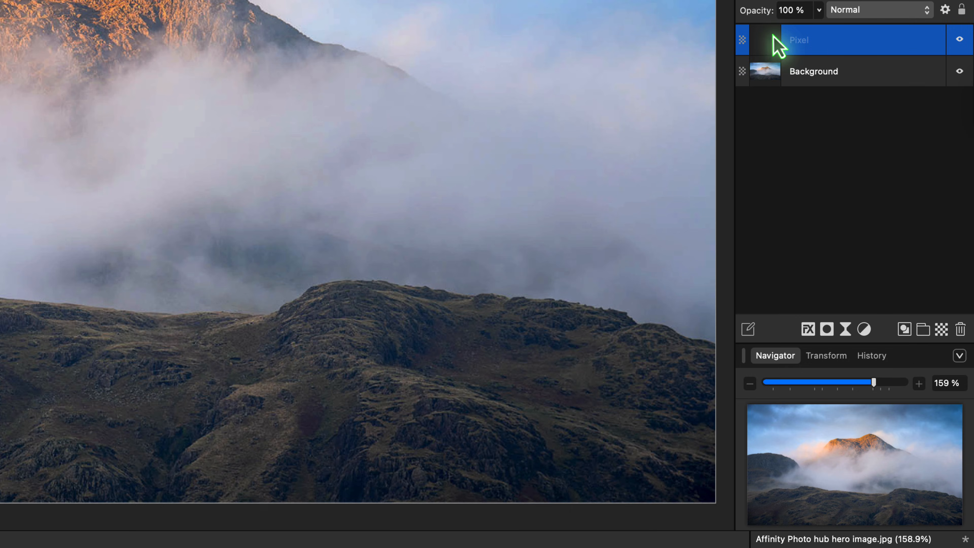
{"action": "left_click_drag", "start_coordinate": [854, 242], "coordinate": [865, 269]}
{"action": "left_click_drag", "start_coordinate": [792, 83], "coordinate": [775, 43]}
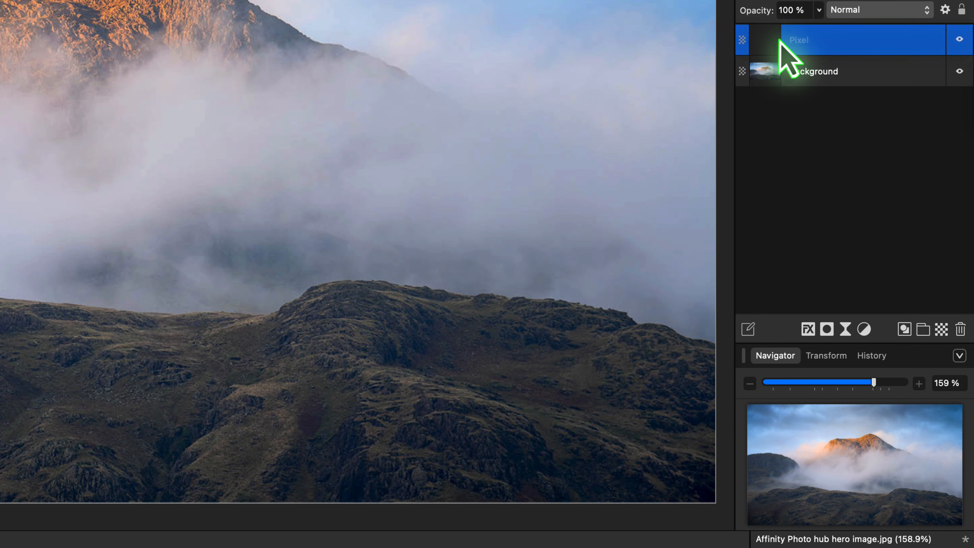
{"action": "double_click", "coordinate": [804, 40]}
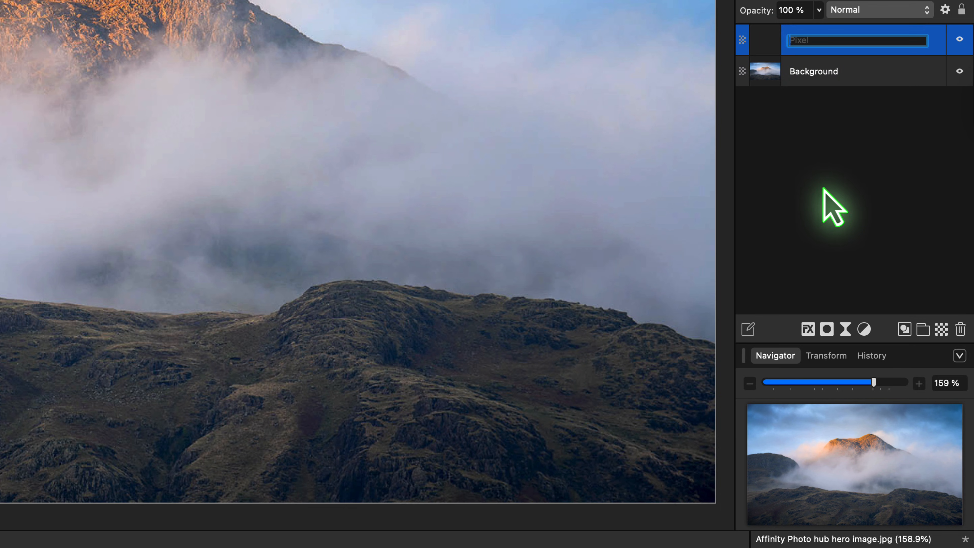
{"action": "type", "text": "Gradient"}
{"action": "key", "text": "Return"}
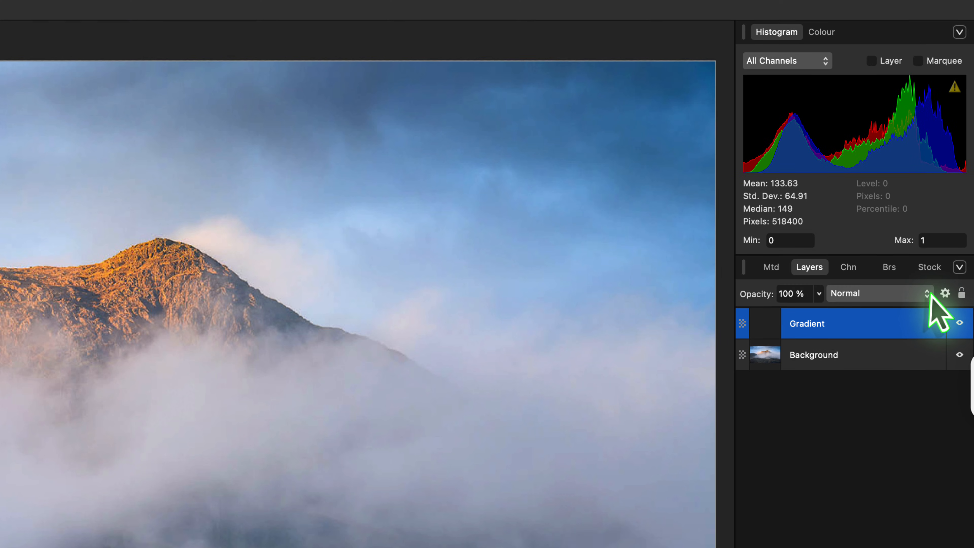
{"action": "left_click", "coordinate": [928, 10]}
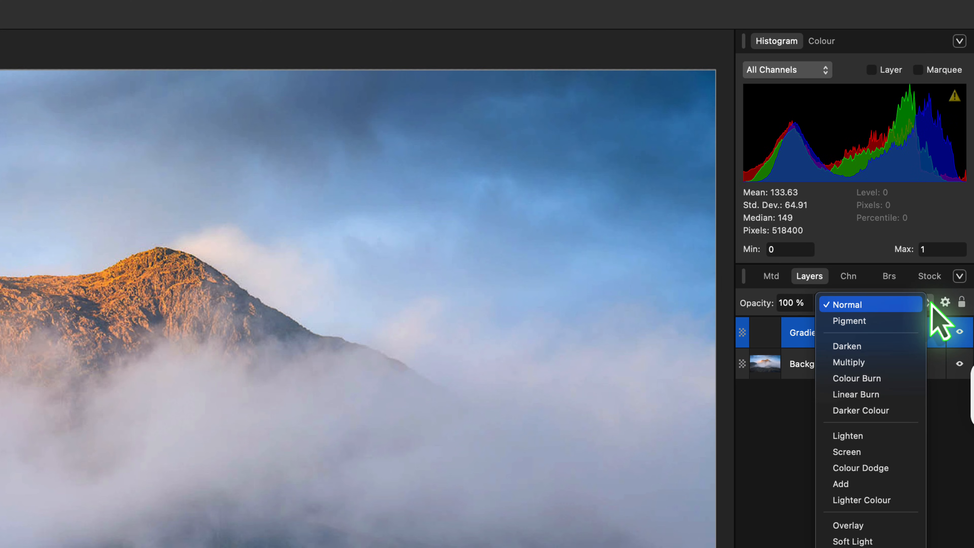
{"action": "left_click", "coordinate": [873, 363]}
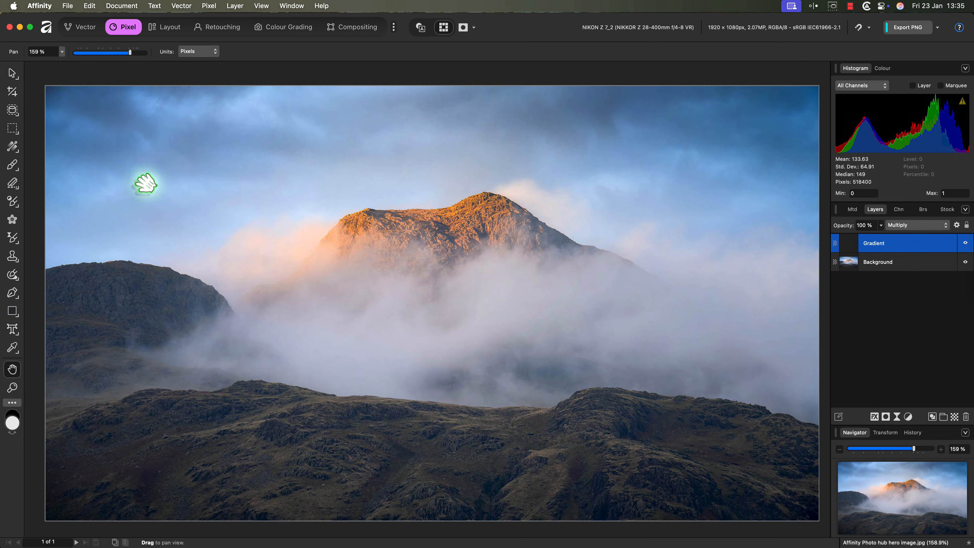
- Paint black test strokes over the mist and peak on the Gradient layer, and undo them
{"action": "left_click", "coordinate": [12, 165]}
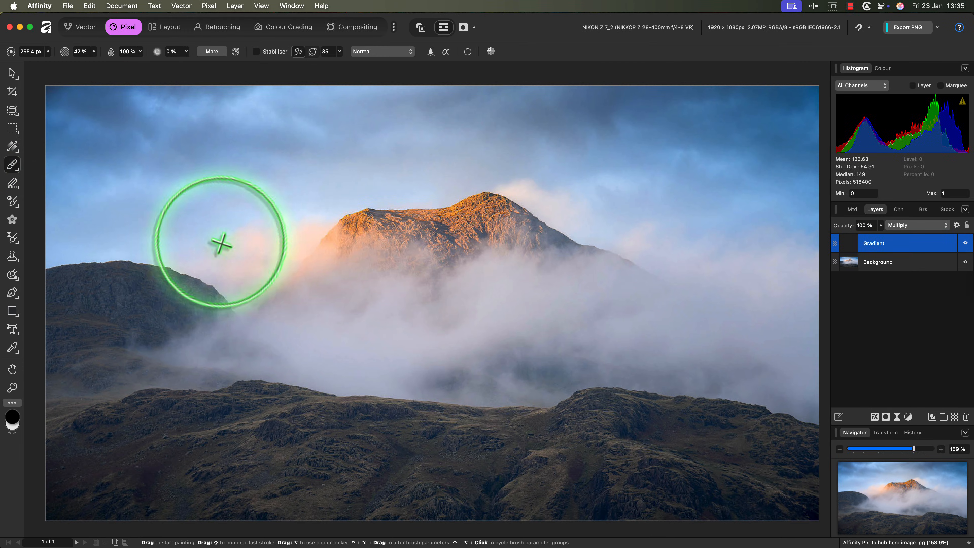
{"action": "left_click_drag", "start_coordinate": [586, 301], "coordinate": [367, 296]}
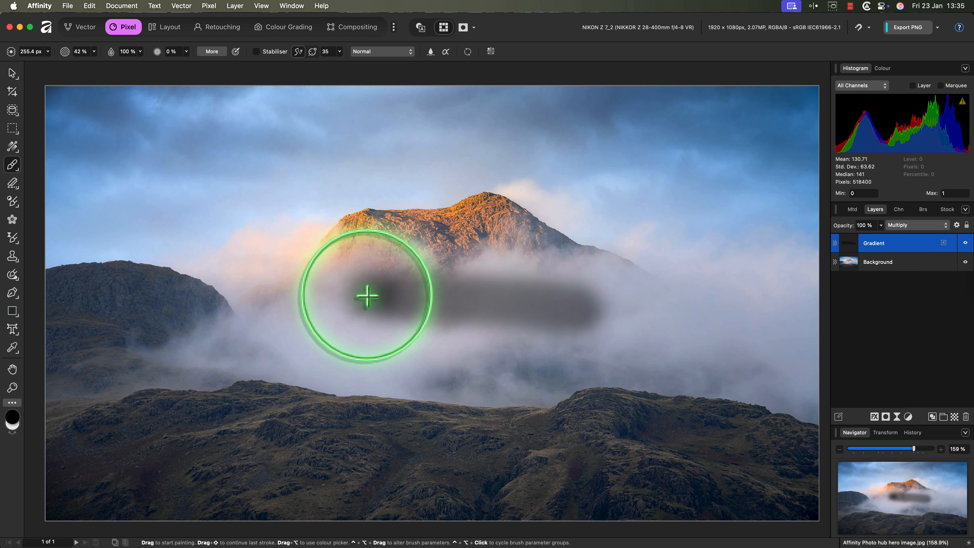
{"action": "left_click_drag", "start_coordinate": [367, 296], "coordinate": [586, 301]}
{"action": "left_click", "coordinate": [89, 5]}
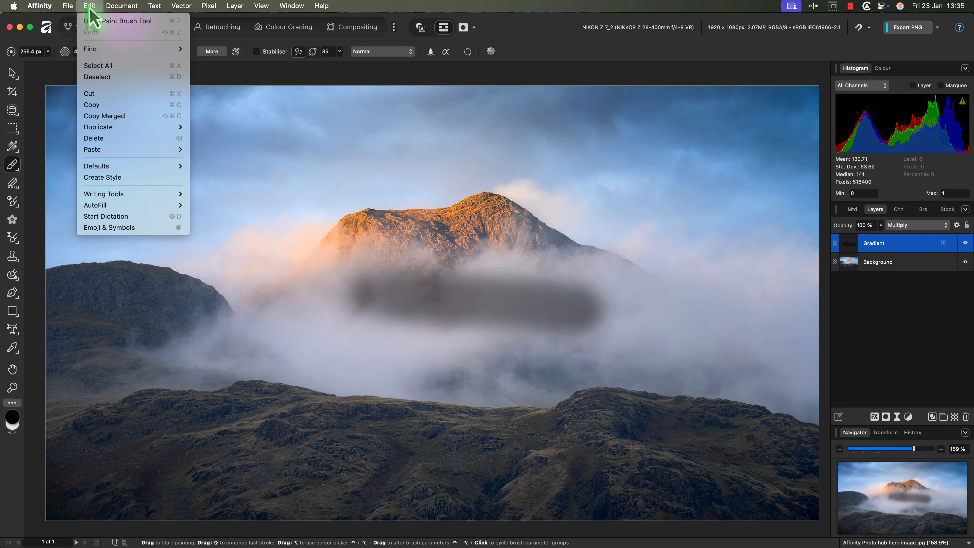
{"action": "left_click", "coordinate": [97, 22]}
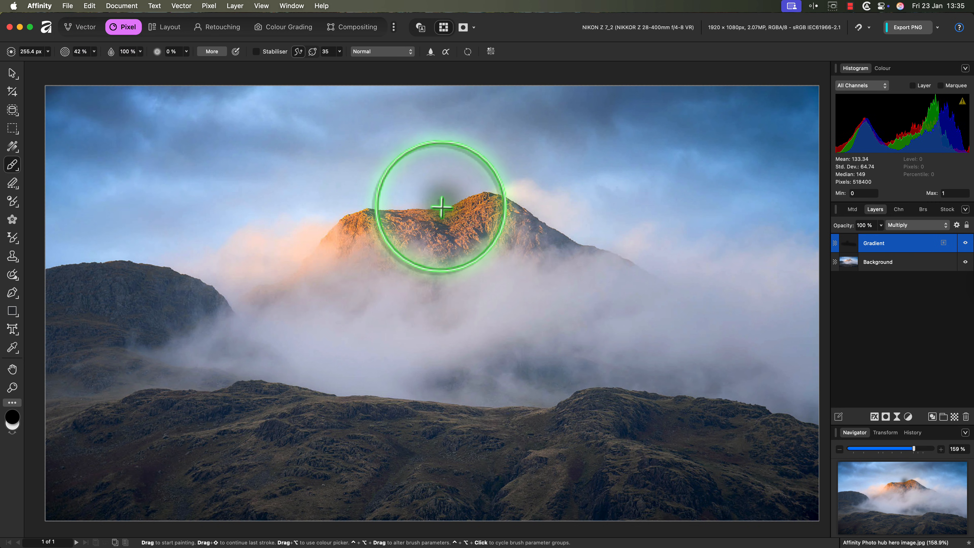
{"action": "key", "text": "super+z"}
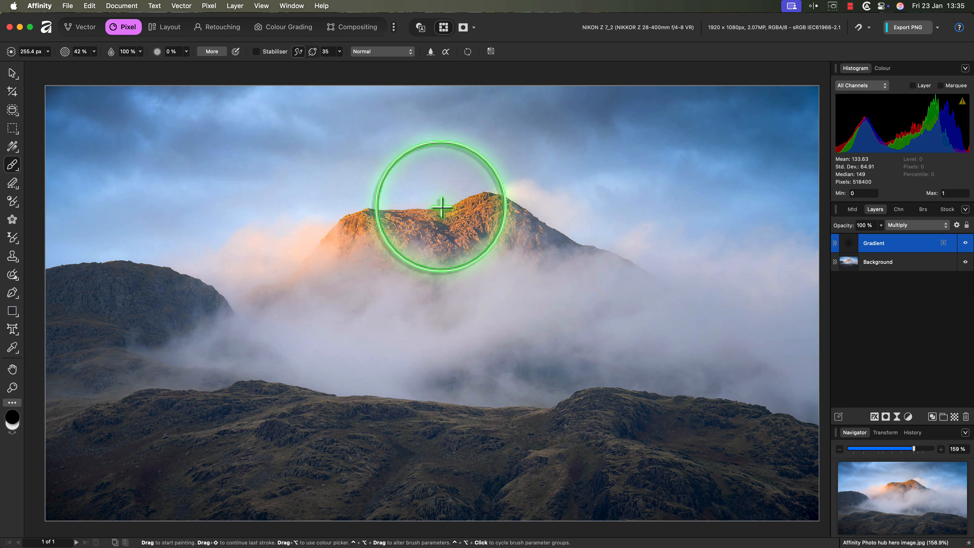
{"action": "left_click", "coordinate": [442, 207]}
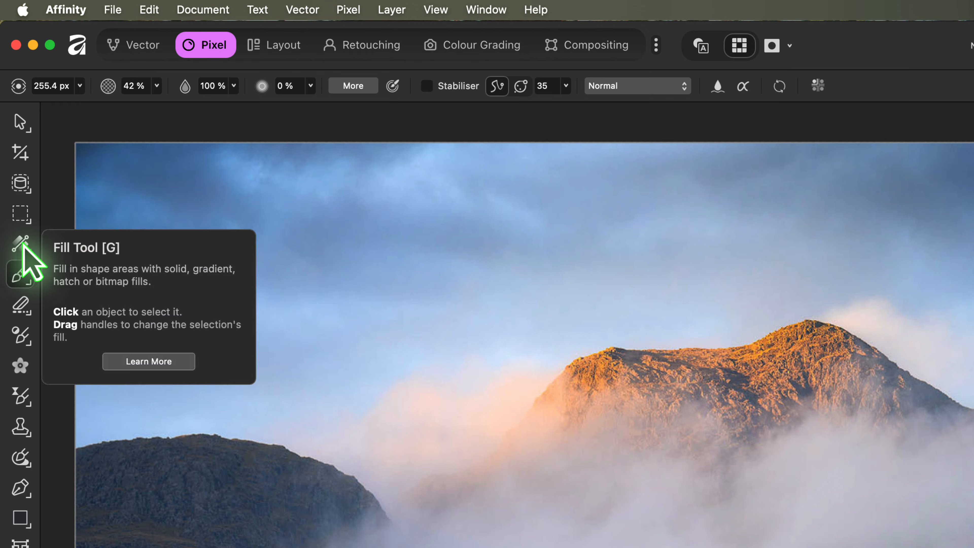
- Apply a fill of type Linear to the Gradient layer with the Fill Tool, using the Fill context
{"action": "left_click", "coordinate": [20, 243]}
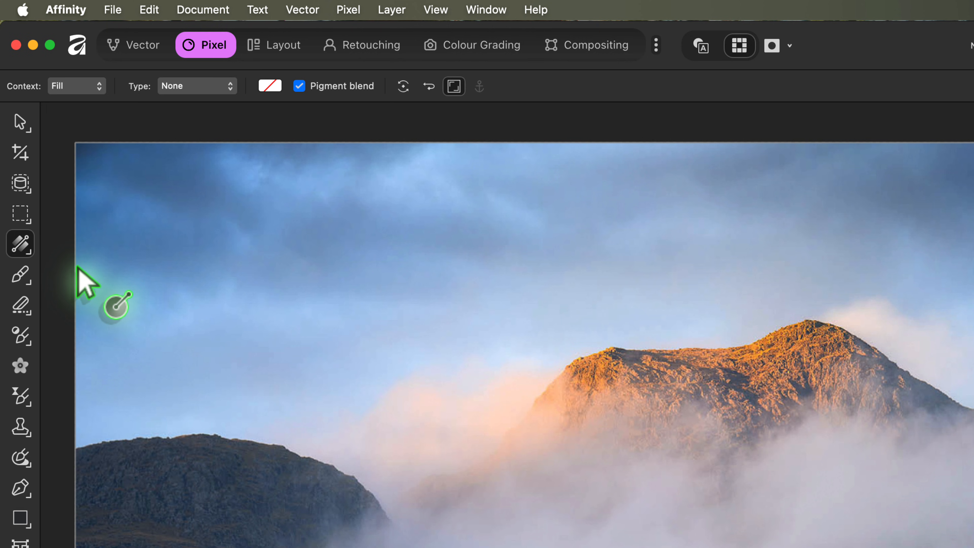
{"action": "left_click", "coordinate": [30, 254]}
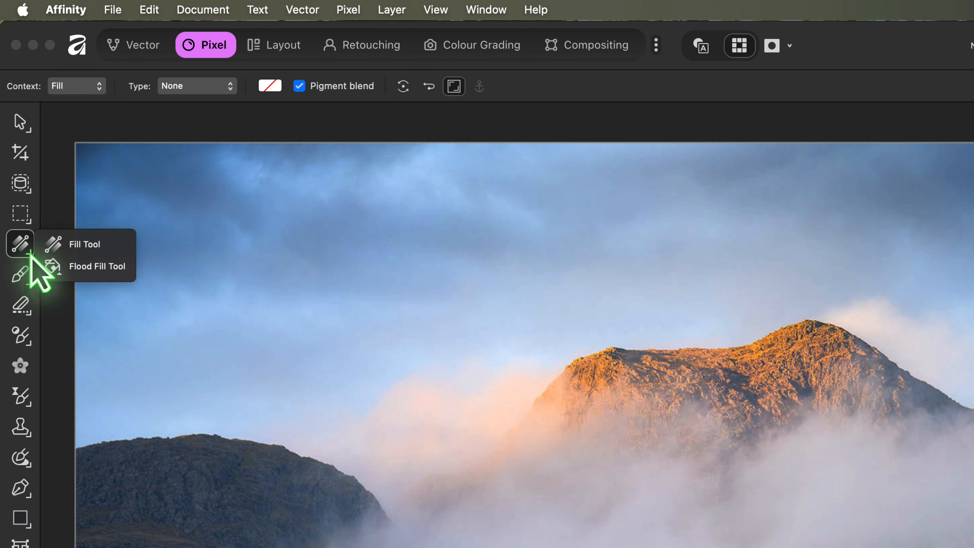
{"action": "left_click", "coordinate": [80, 253]}
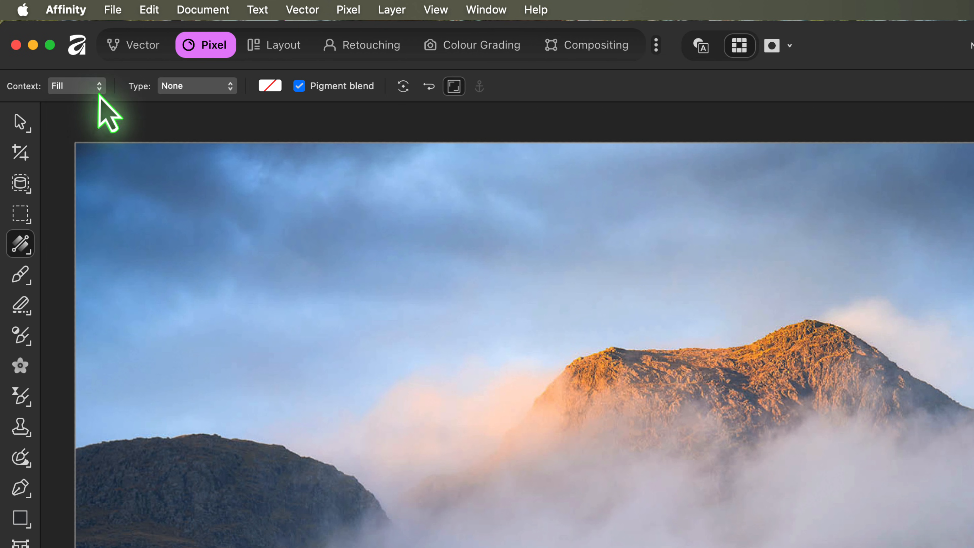
{"action": "left_click", "coordinate": [100, 85]}
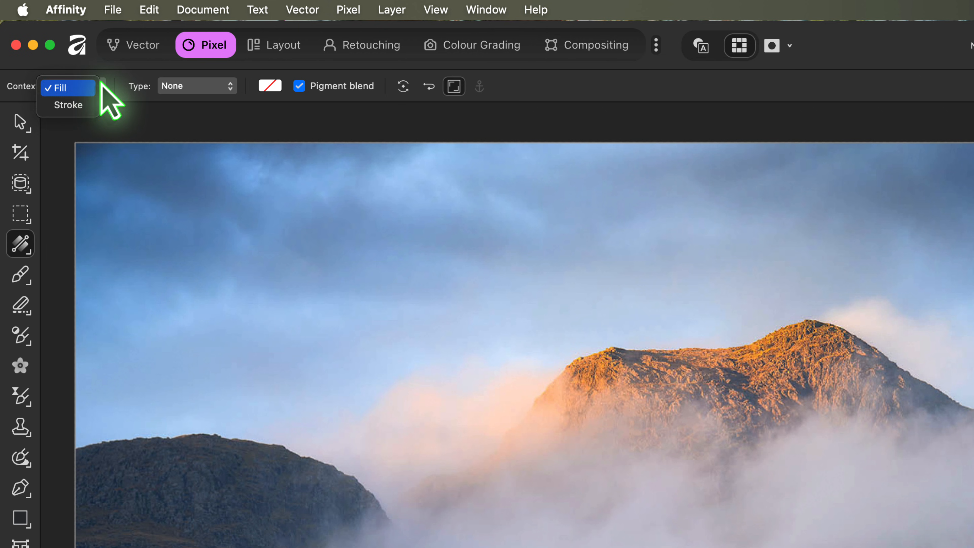
{"action": "left_click", "coordinate": [81, 88]}
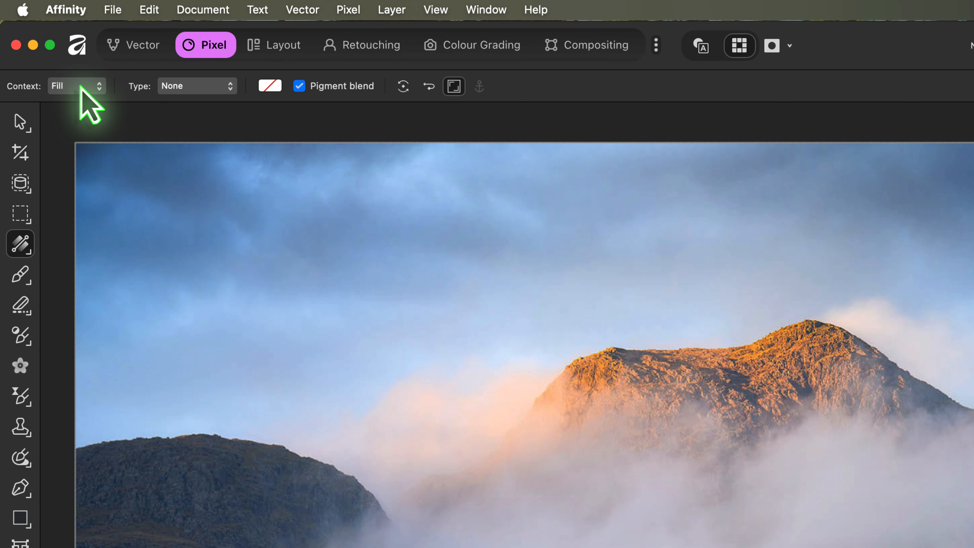
{"action": "left_click", "coordinate": [210, 87]}
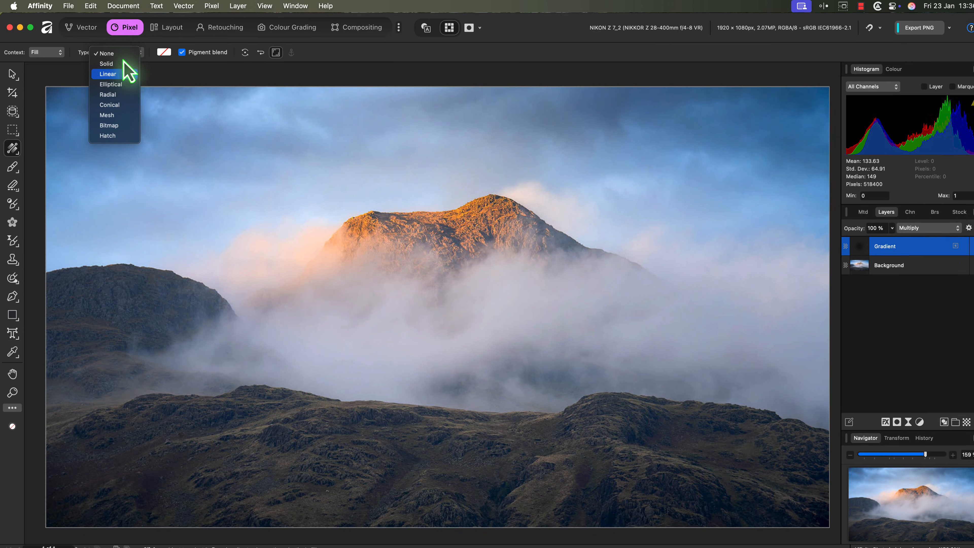
{"action": "left_click", "coordinate": [120, 73]}
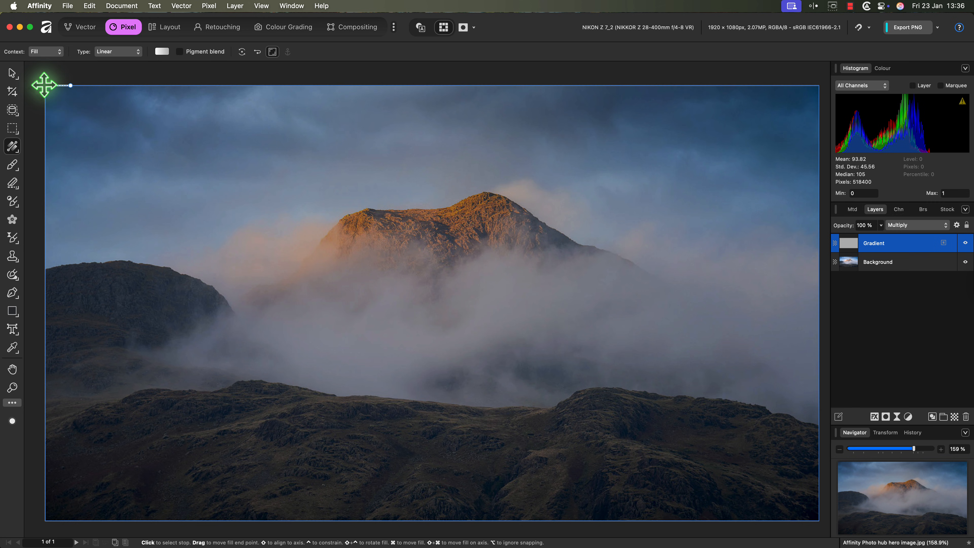
- Try different gradient directions and redraw the gradient vertically from the sky above the peak down into the mist
{"action": "left_click_drag", "start_coordinate": [71, 86], "coordinate": [474, 200]}
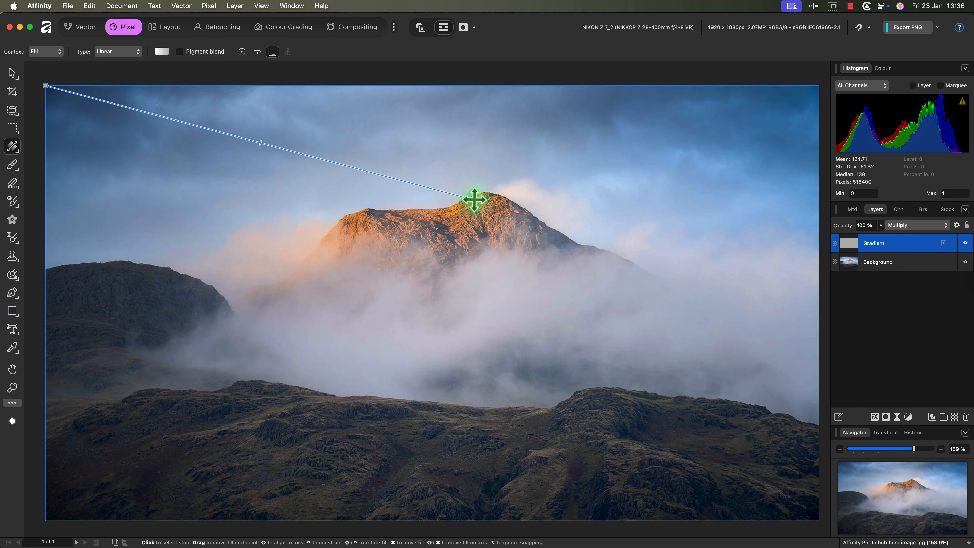
{"action": "left_click_drag", "start_coordinate": [58, 91], "coordinate": [458, 198]}
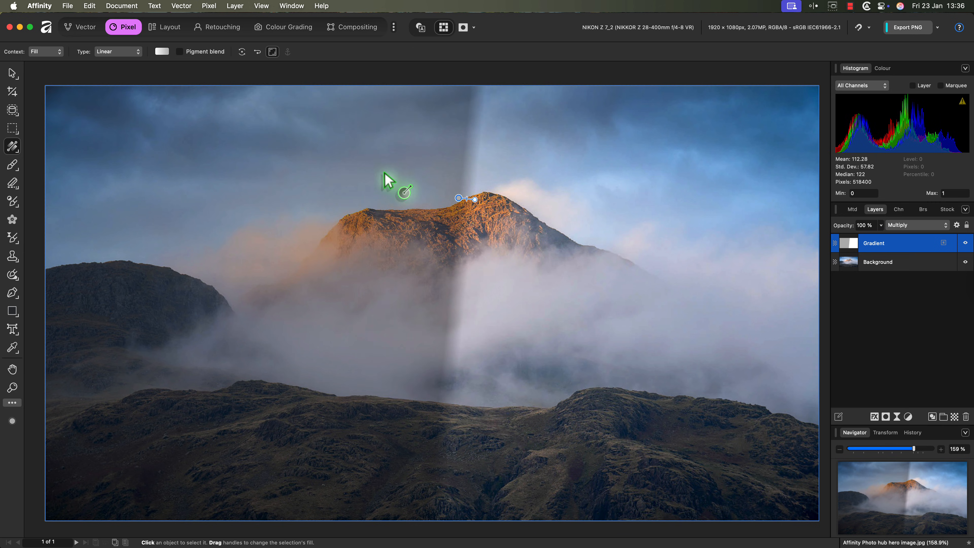
{"action": "left_click_drag", "start_coordinate": [384, 172], "coordinate": [384, 330]}
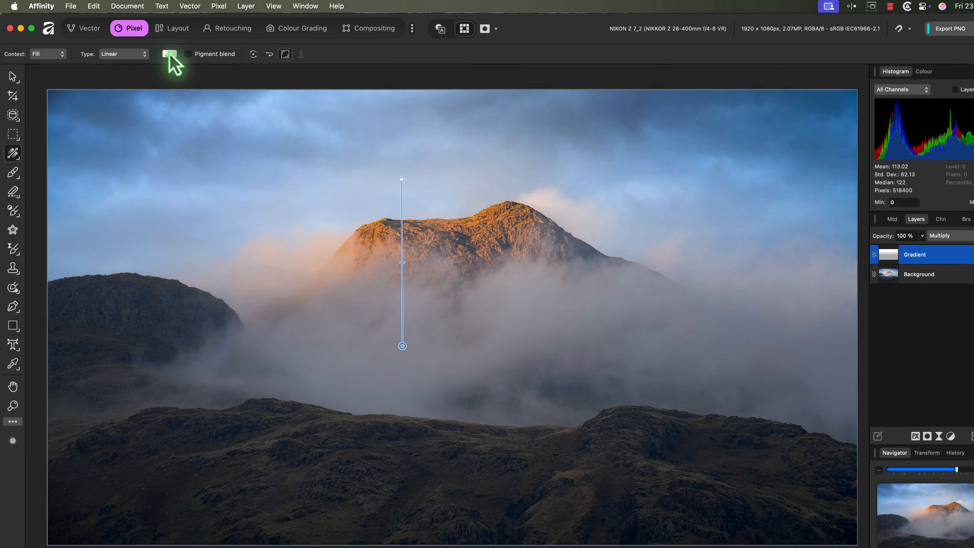
- Set the colour of the gradient's first stop to black (000000) using the HSL Colour Wheel
{"action": "left_click", "coordinate": [170, 54]}
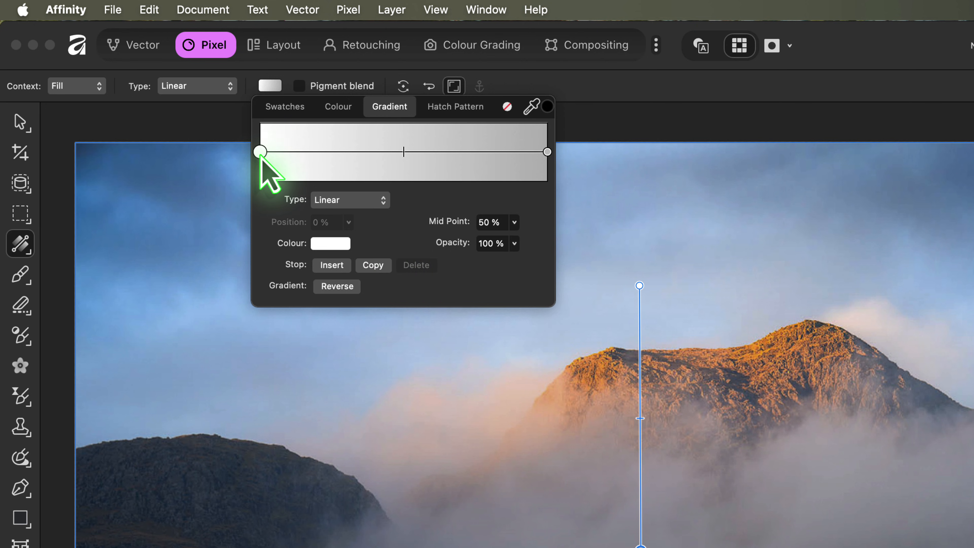
{"action": "left_click", "coordinate": [334, 244]}
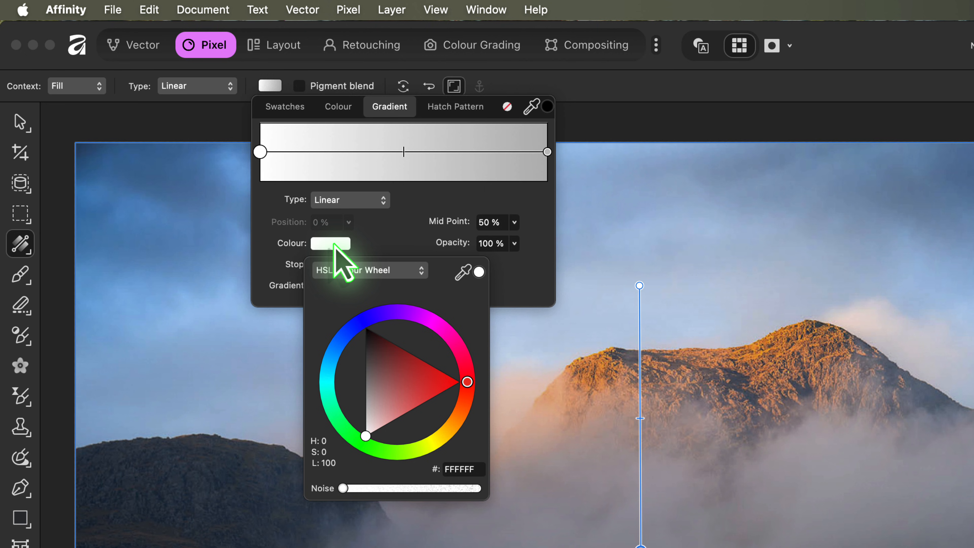
{"action": "left_click", "coordinate": [409, 271]}
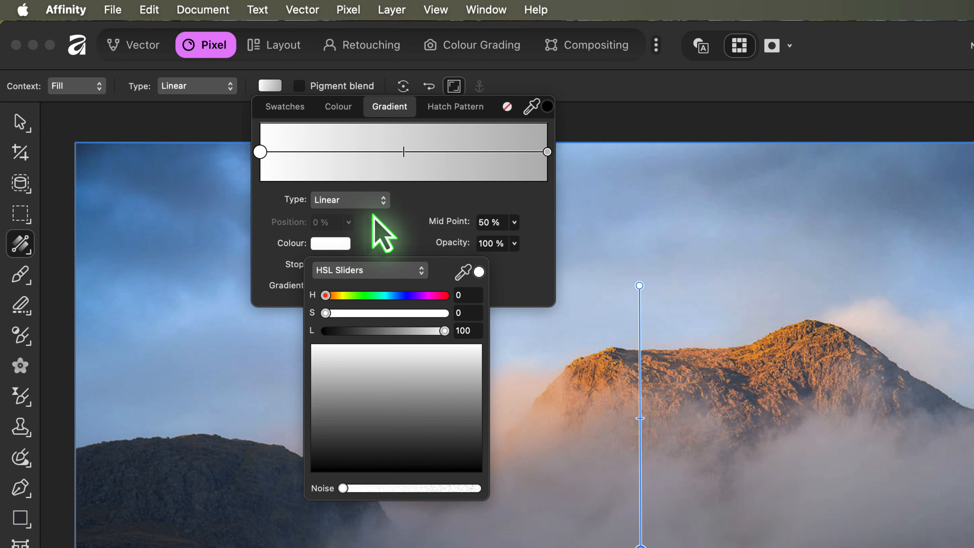
{"action": "left_click", "coordinate": [378, 271]}
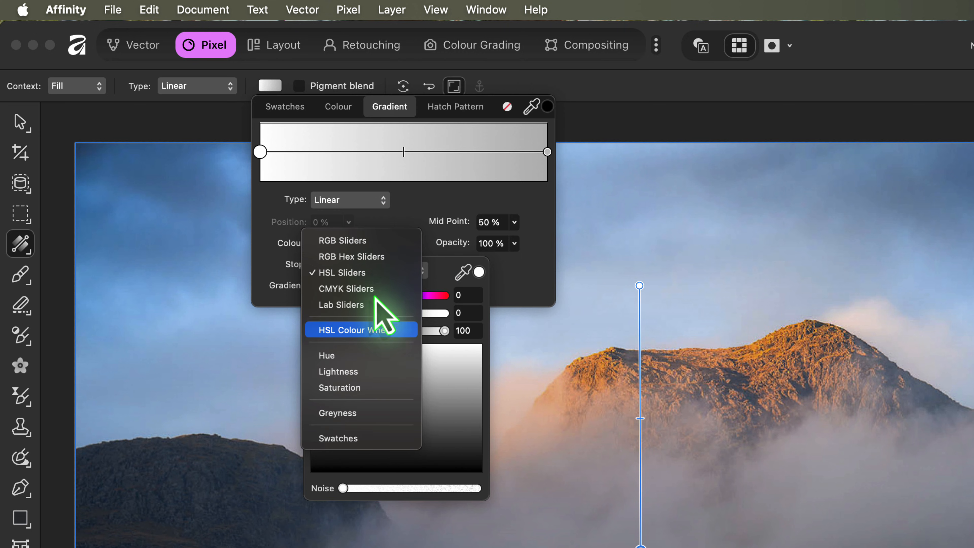
{"action": "left_click", "coordinate": [370, 331]}
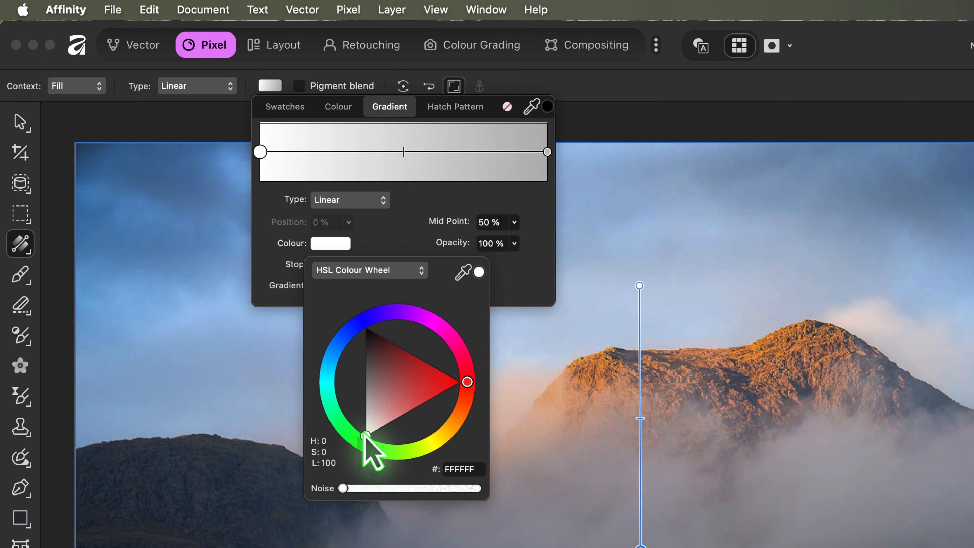
{"action": "left_click_drag", "start_coordinate": [365, 435], "coordinate": [365, 326]}
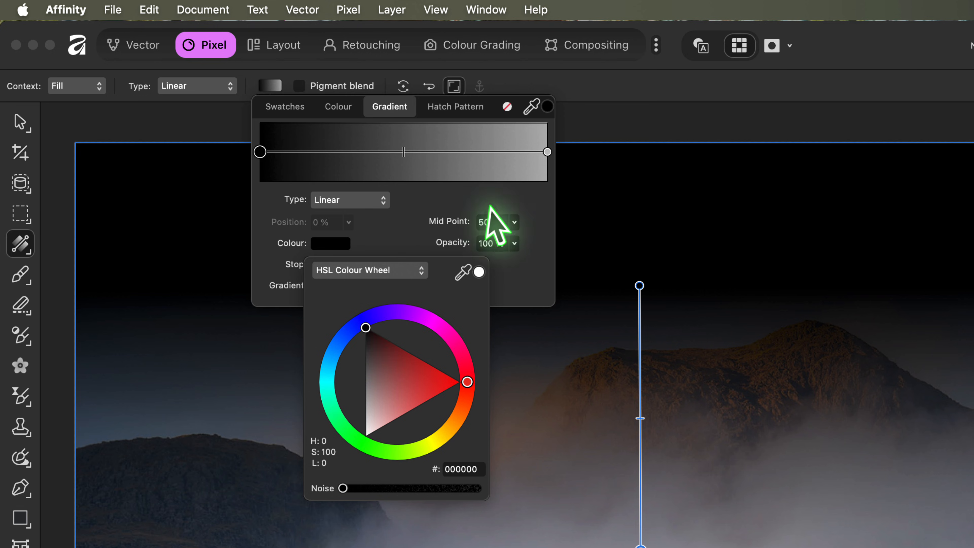
- Set the gradient's end stop to black (000000) and lower its opacity to fully transparent
{"action": "left_click", "coordinate": [547, 152]}
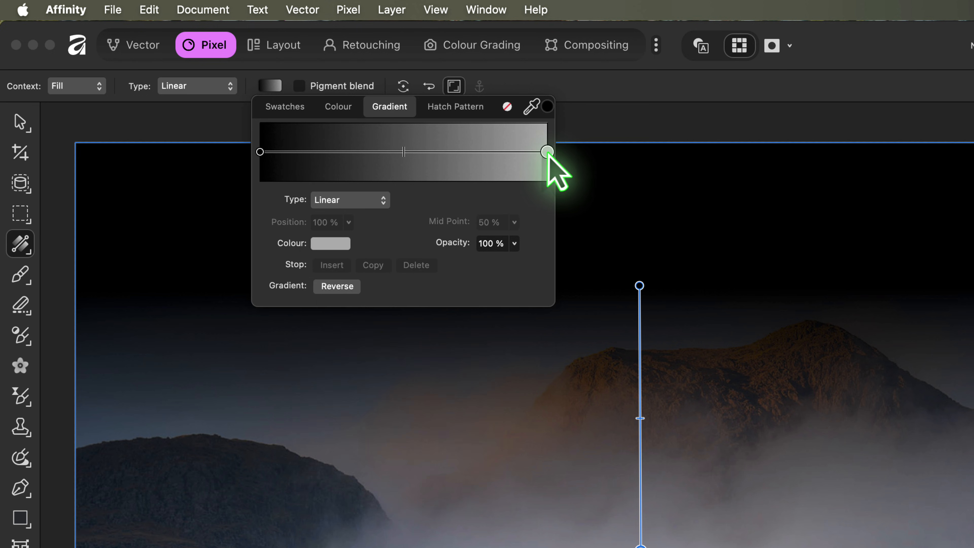
{"action": "left_click", "coordinate": [335, 248]}
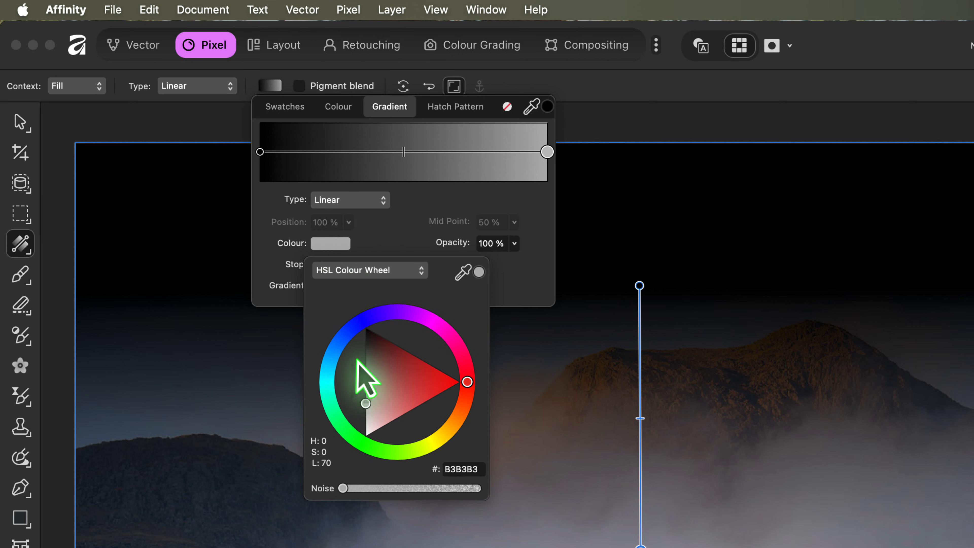
{"action": "left_click_drag", "start_coordinate": [366, 404], "coordinate": [361, 316]}
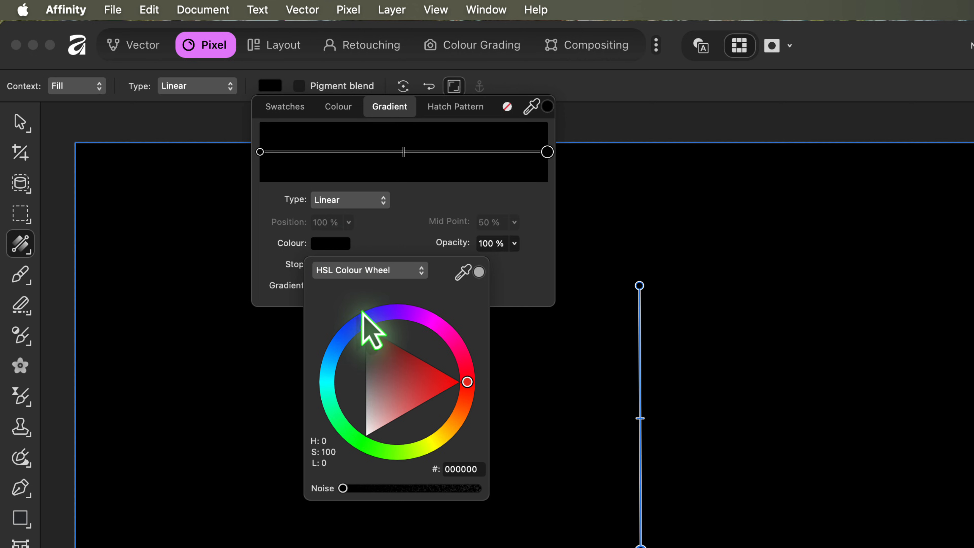
{"action": "left_click", "coordinate": [437, 211]}
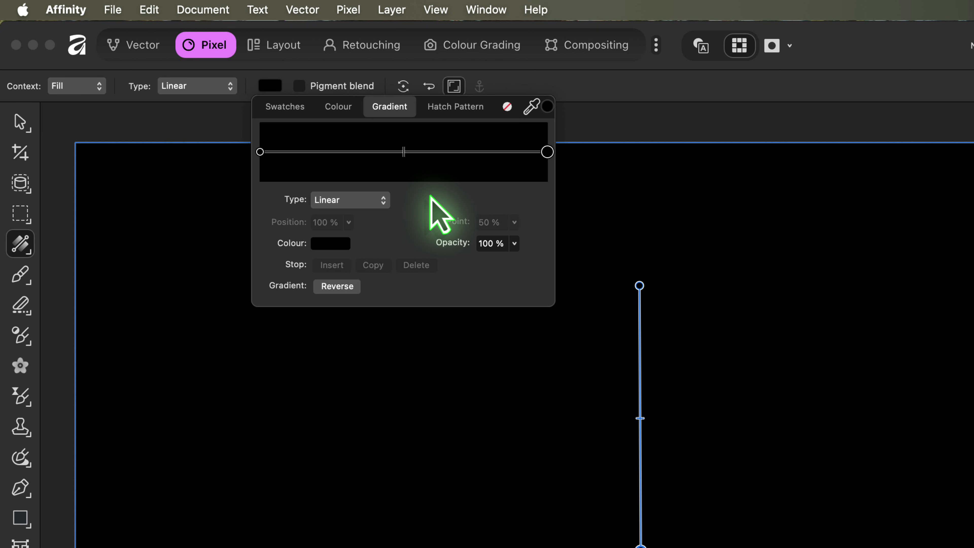
{"action": "left_click", "coordinate": [514, 243]}
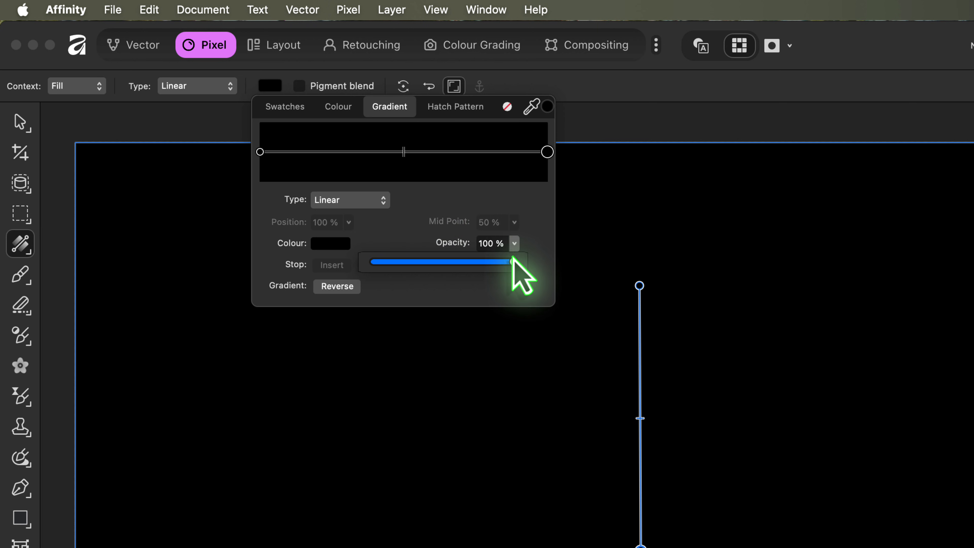
{"action": "left_click_drag", "start_coordinate": [513, 263], "coordinate": [361, 262]}
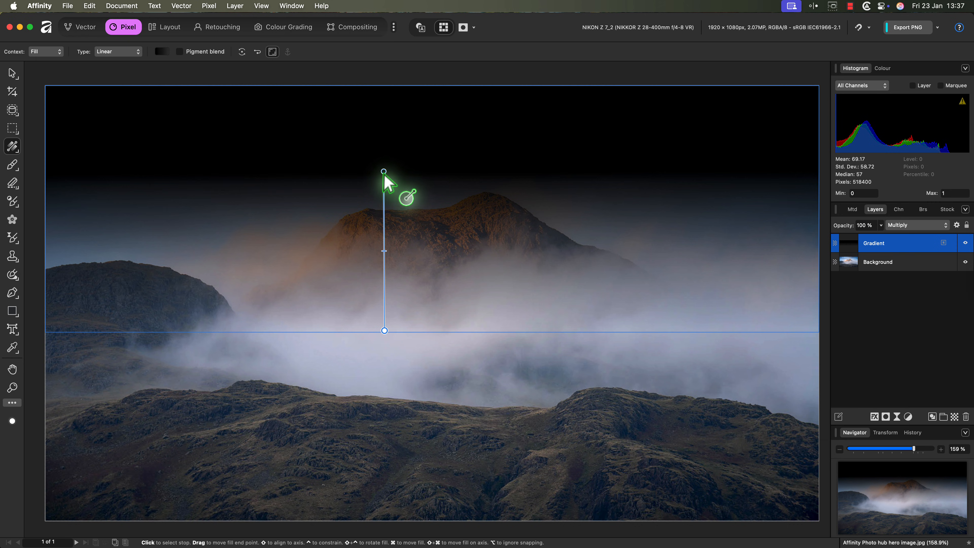
- Lower the gradient's start point to just above the peak and its end point to the foreground ridge, shifting the midpoint down
{"action": "mouse_move", "coordinate": [383, 171]}
{"action": "left_mouse_down"}
{"action": "mouse_move", "coordinate": [395, 181]}
{"action": "mouse_move", "coordinate": [385, 209]}
{"action": "mouse_move", "coordinate": [386, 188]}
{"action": "left_mouse_up"}
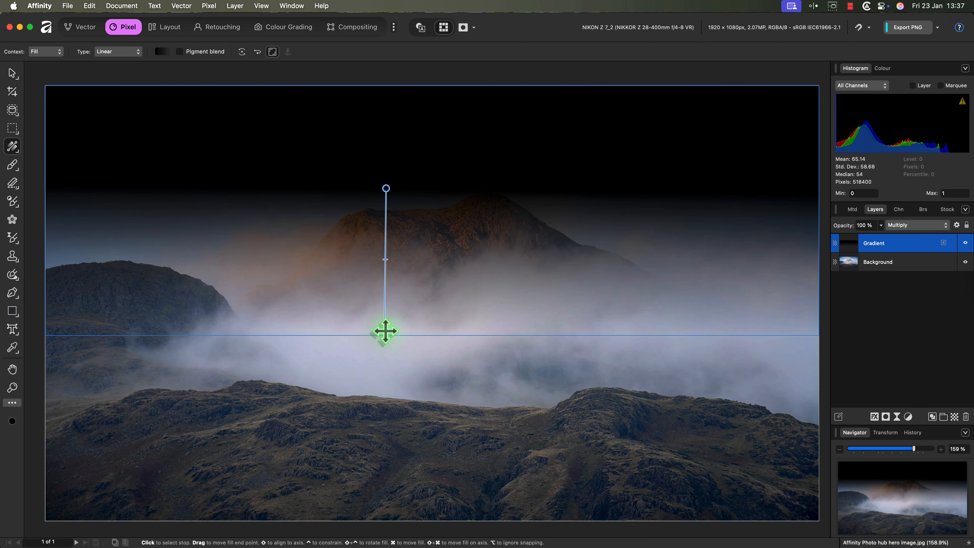
{"action": "left_click_drag", "start_coordinate": [384, 330], "coordinate": [384, 375]}
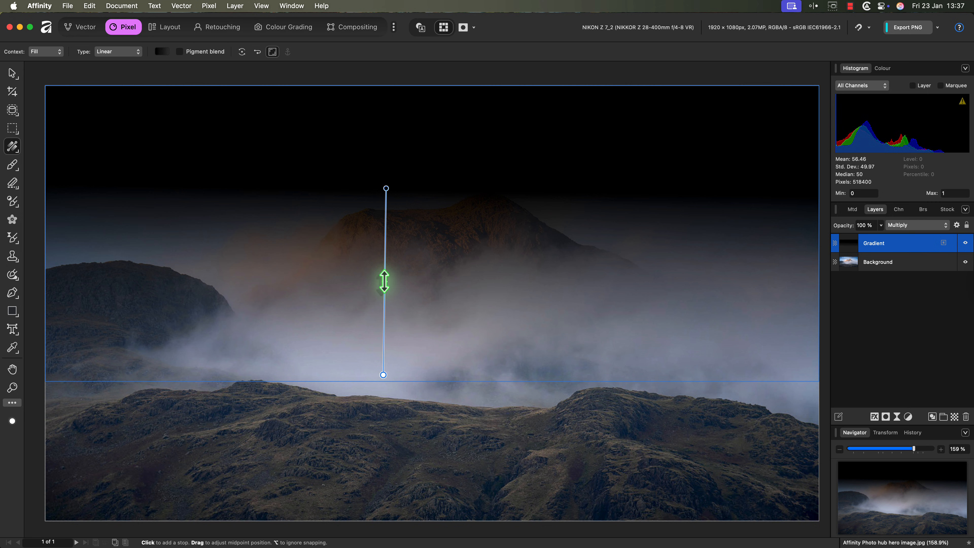
{"action": "mouse_move", "coordinate": [384, 282]}
{"action": "left_mouse_down"}
{"action": "mouse_move", "coordinate": [385, 218]}
{"action": "mouse_move", "coordinate": [376, 353]}
{"action": "mouse_move", "coordinate": [385, 299]}
{"action": "left_mouse_up"}
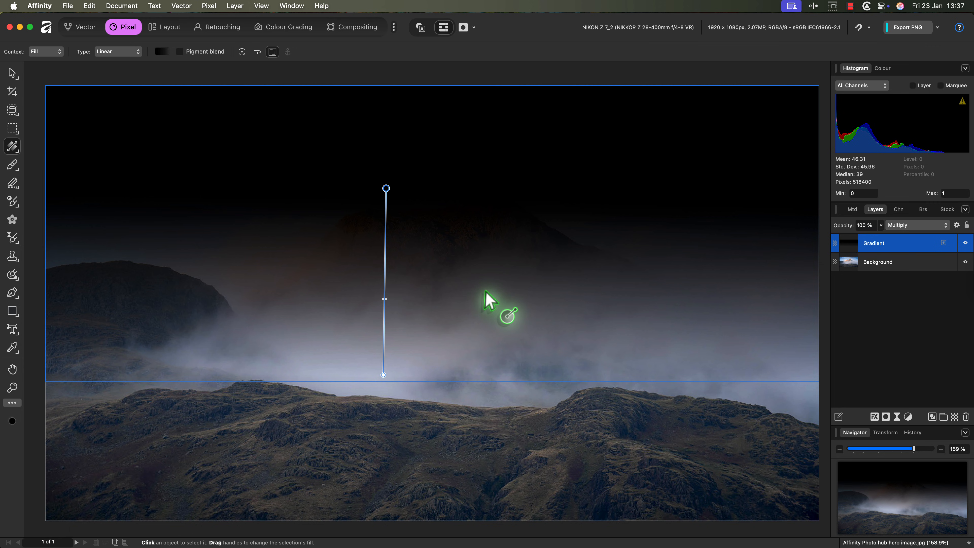
{"action": "scroll", "coordinate": [489, 299], "scroll_direction": "right", "scroll_amount": 3}
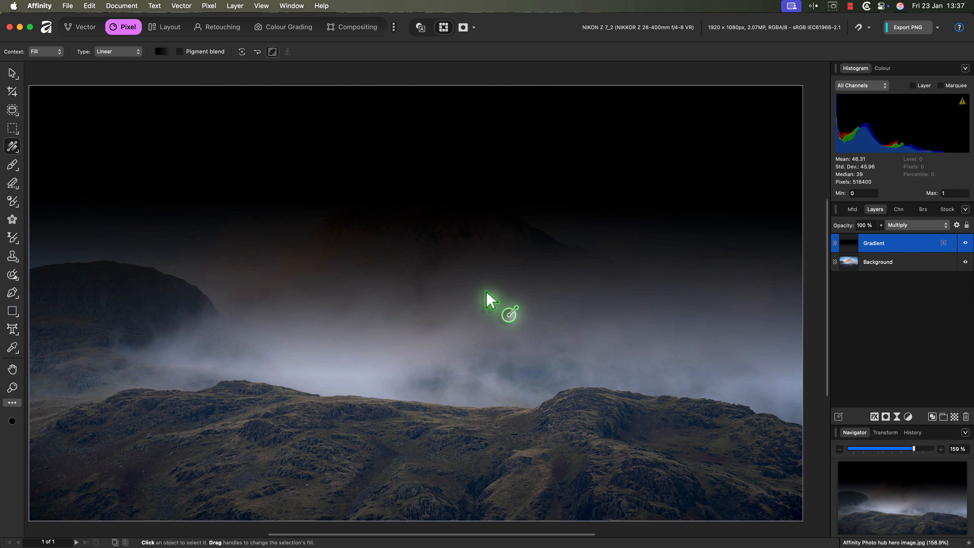
{"action": "scroll", "coordinate": [485, 291], "scroll_direction": "left", "scroll_amount": 1}
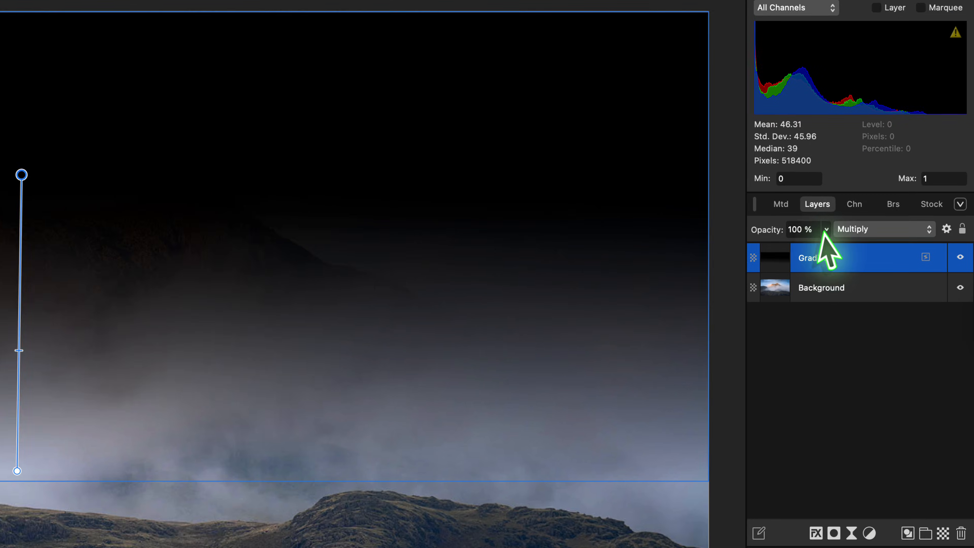
- Reduce the Gradient layer's opacity to 61% and change its blend mode to Soft Light
{"action": "left_click", "coordinate": [881, 225]}
{"action": "left_click_drag", "start_coordinate": [818, 247], "coordinate": [762, 257]}
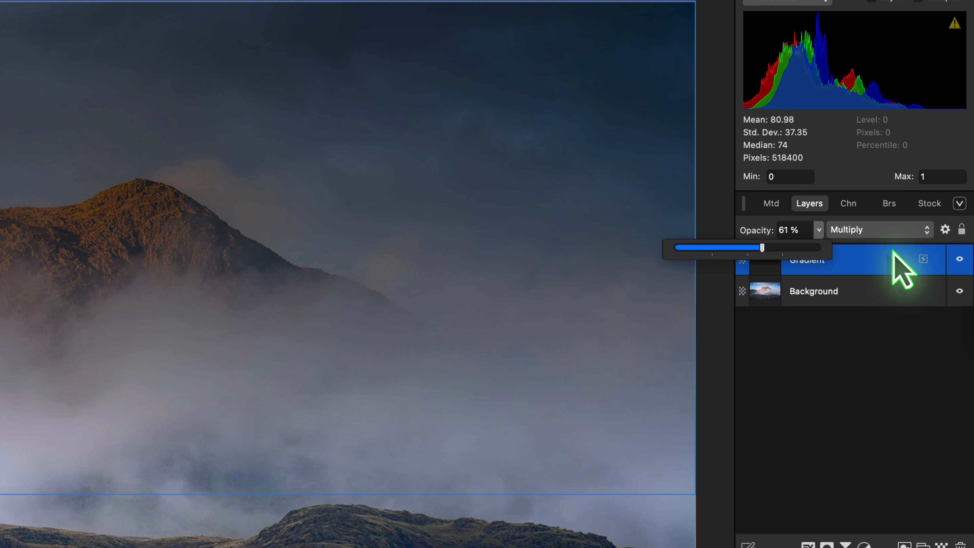
{"action": "left_click", "coordinate": [922, 230]}
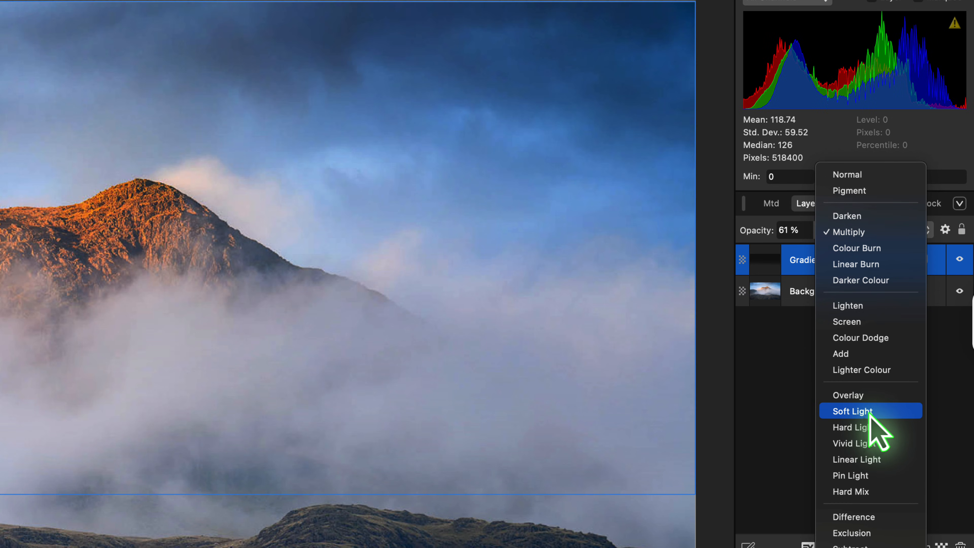
{"action": "left_click", "coordinate": [869, 413]}
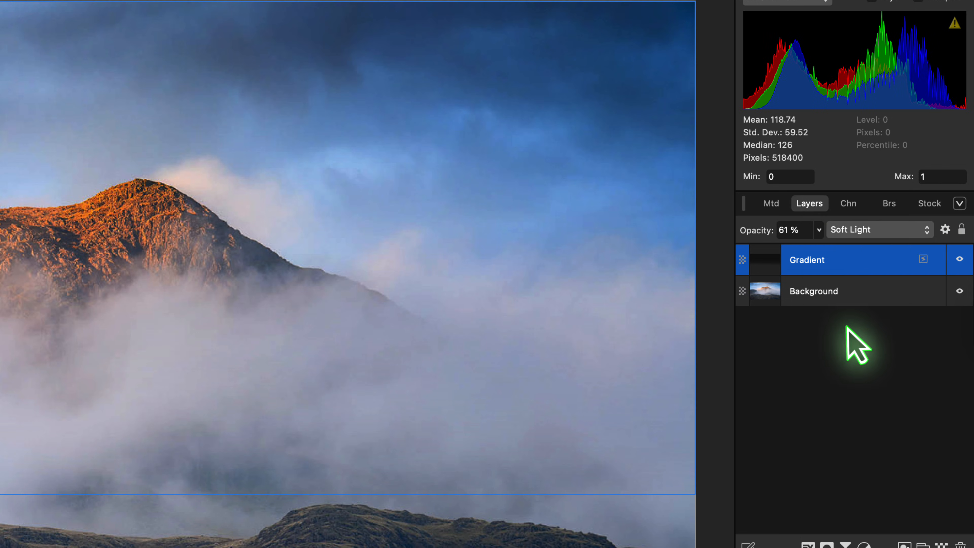
- Set the Gradient layer's opacity to 78% and nudge the gradient's lower end point slightly
{"action": "left_click", "coordinate": [818, 230]}
{"action": "left_click_drag", "start_coordinate": [819, 245], "coordinate": [841, 246]}
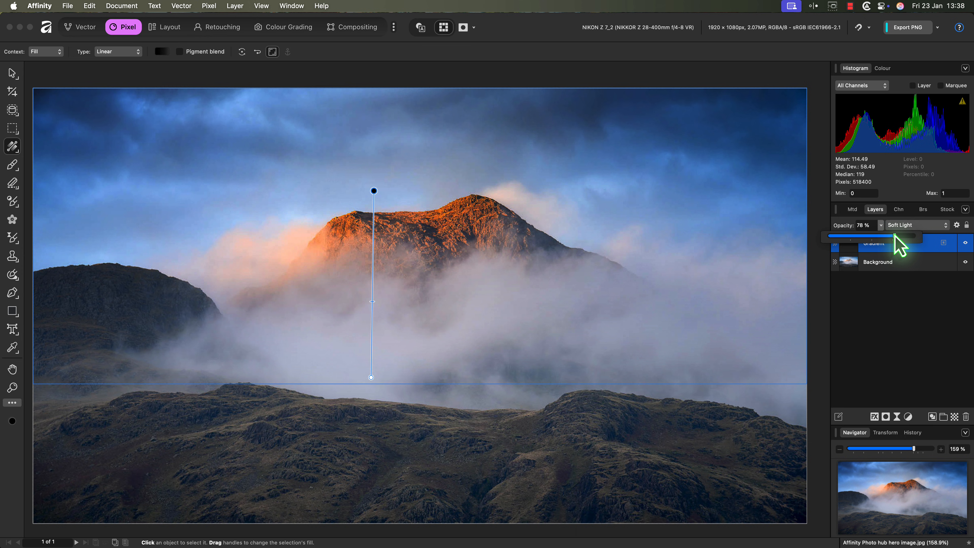
{"action": "scroll", "coordinate": [761, 276], "scroll_direction": "right", "scroll_amount": 1}
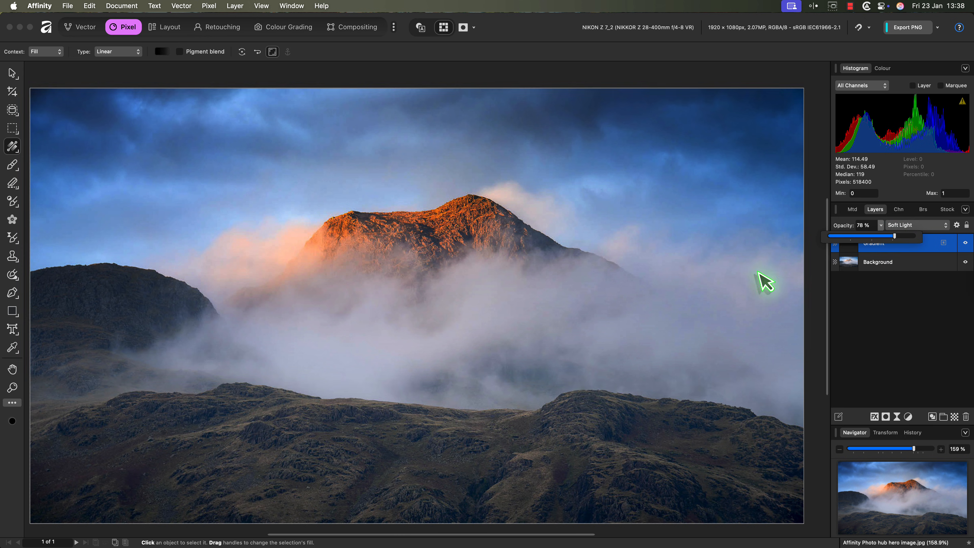
{"action": "mouse_move", "coordinate": [369, 377]}
{"action": "left_mouse_down"}
{"action": "mouse_move", "coordinate": [379, 378]}
{"action": "mouse_move", "coordinate": [371, 379]}
{"action": "left_mouse_up"}
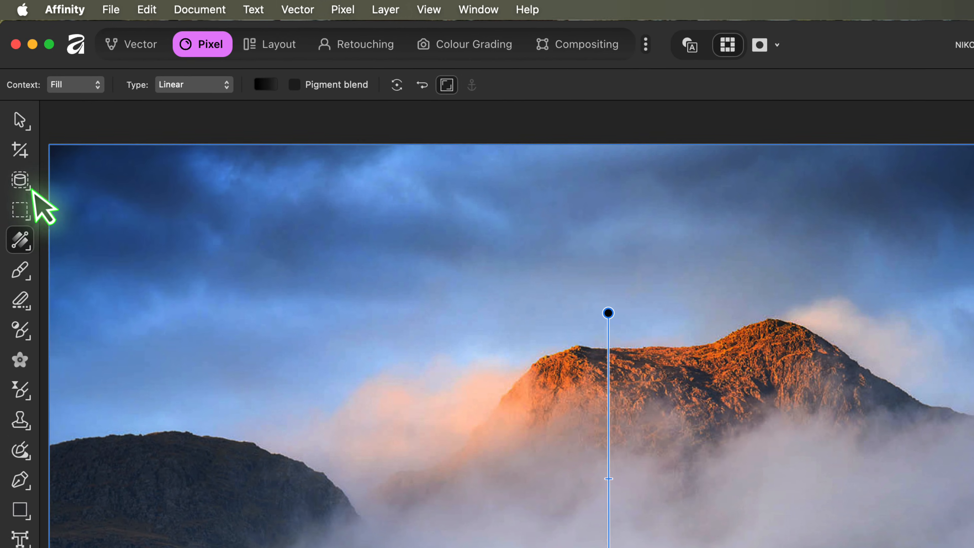
- Select the sunlit mountain peak on the Background layer with the Object Selection Tool
{"action": "left_click", "coordinate": [19, 115]}
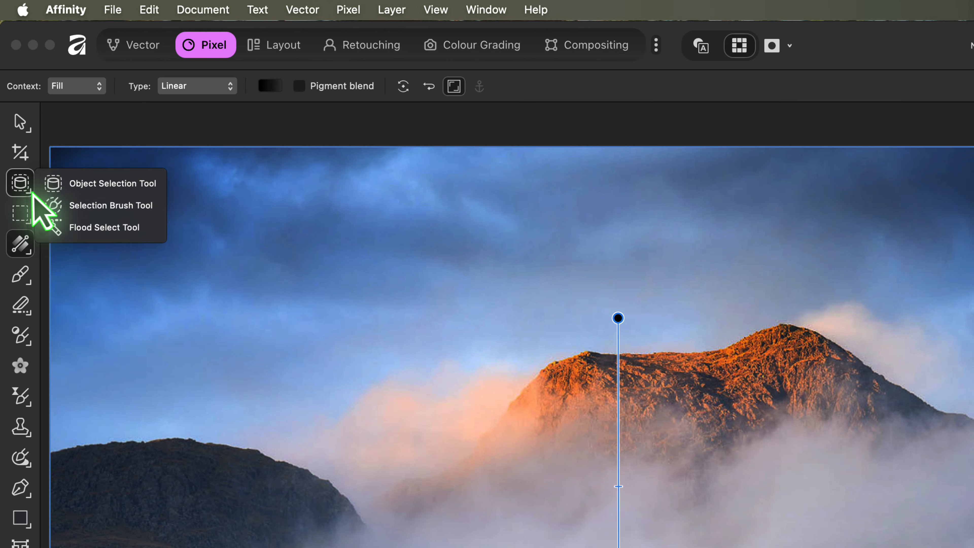
{"action": "left_click", "coordinate": [92, 184]}
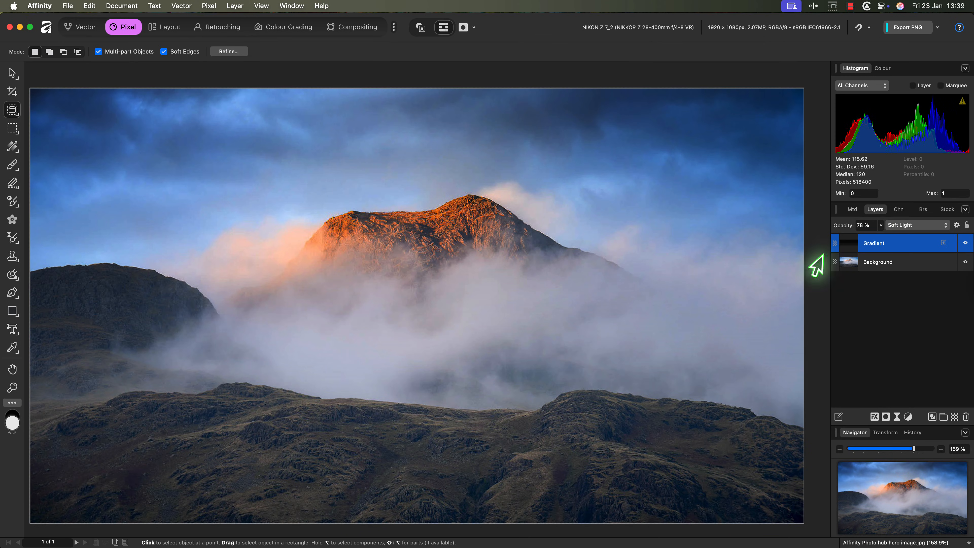
{"action": "left_click", "coordinate": [853, 263]}
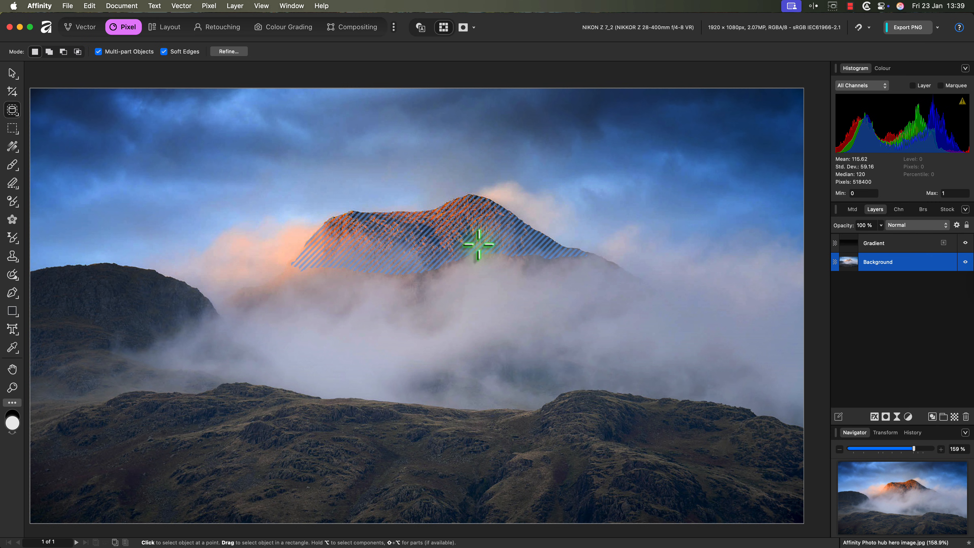
{"action": "left_click", "coordinate": [428, 247]}
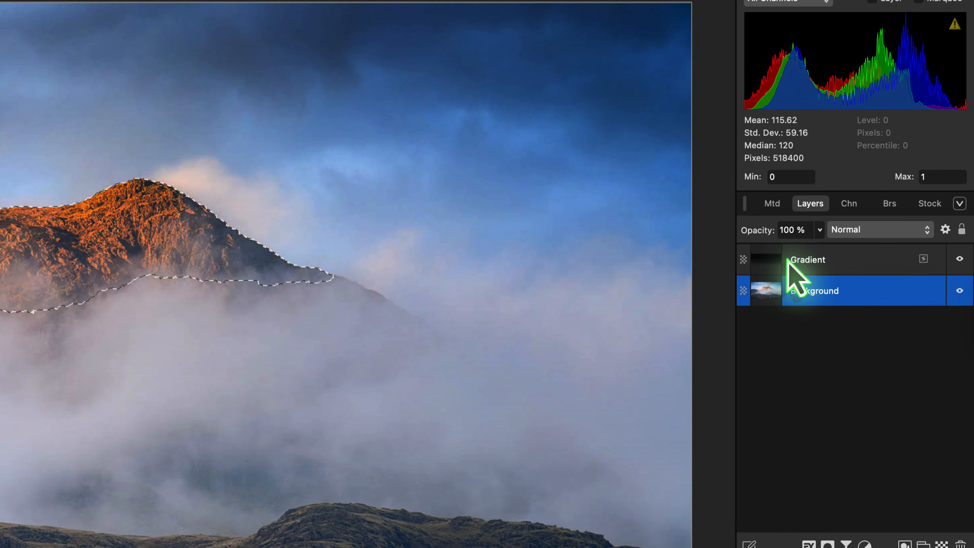
- Add a mask to the Gradient layer from the peak selection, and deselect the pixel selection
{"action": "left_click", "coordinate": [787, 260]}
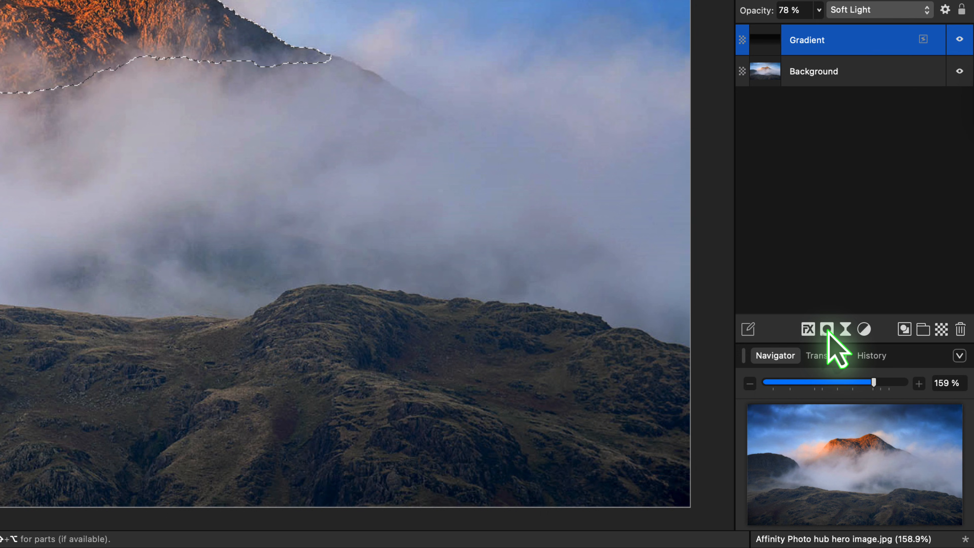
{"action": "left_click", "coordinate": [826, 545]}
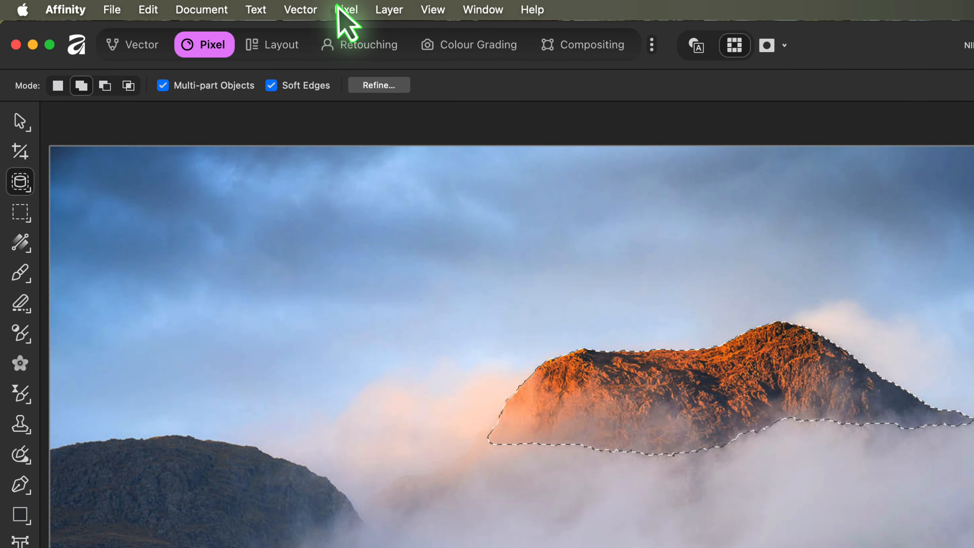
{"action": "left_click", "coordinate": [209, 5]}
{"action": "mouse_move", "coordinate": [354, 62]}
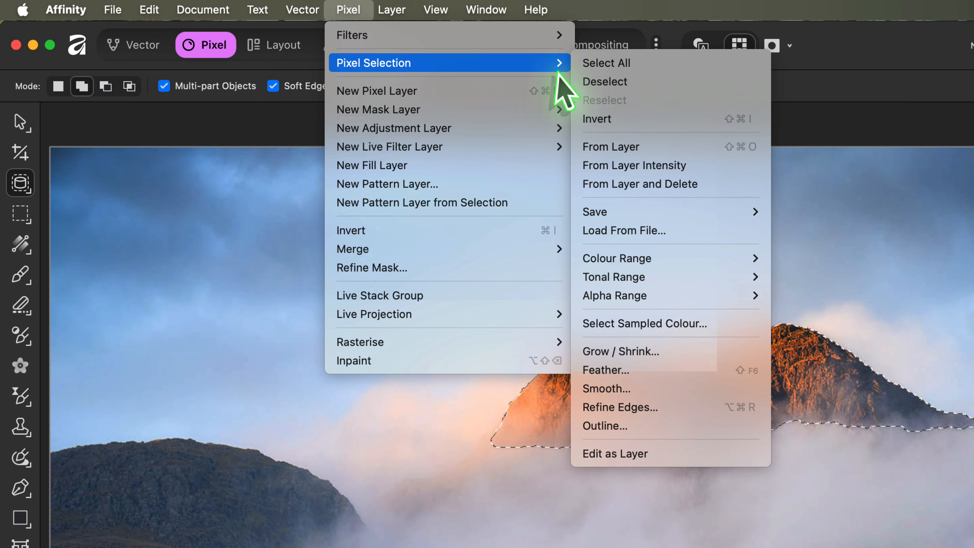
{"action": "left_click", "coordinate": [605, 82]}
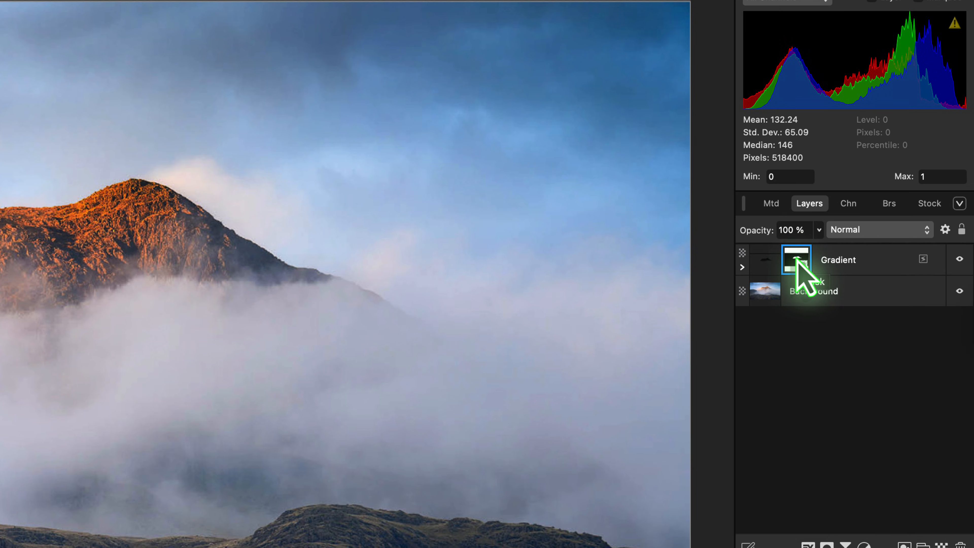
- Invert the mask on the Gradient layer so the gradient is hidden over the peak
{"action": "right_click", "coordinate": [801, 273]}
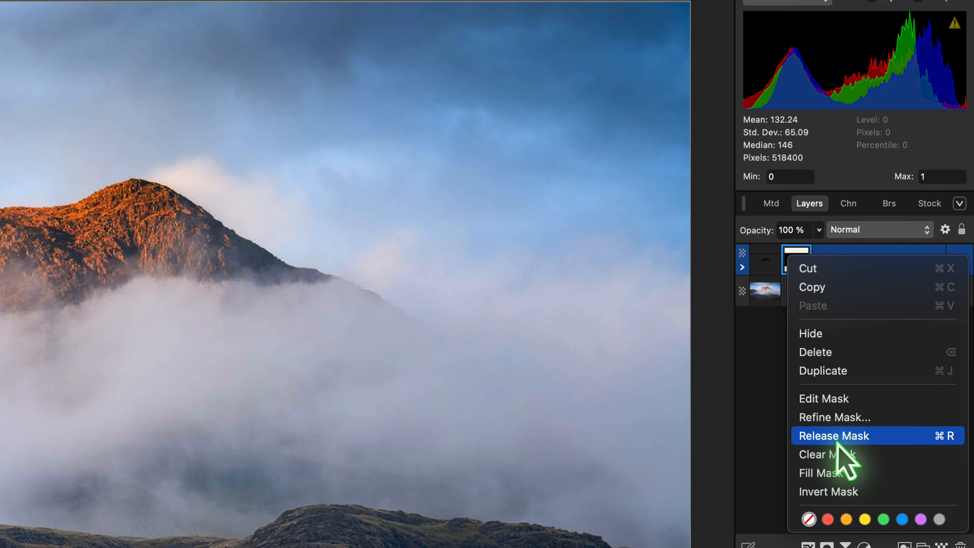
{"action": "left_click", "coordinate": [843, 493]}
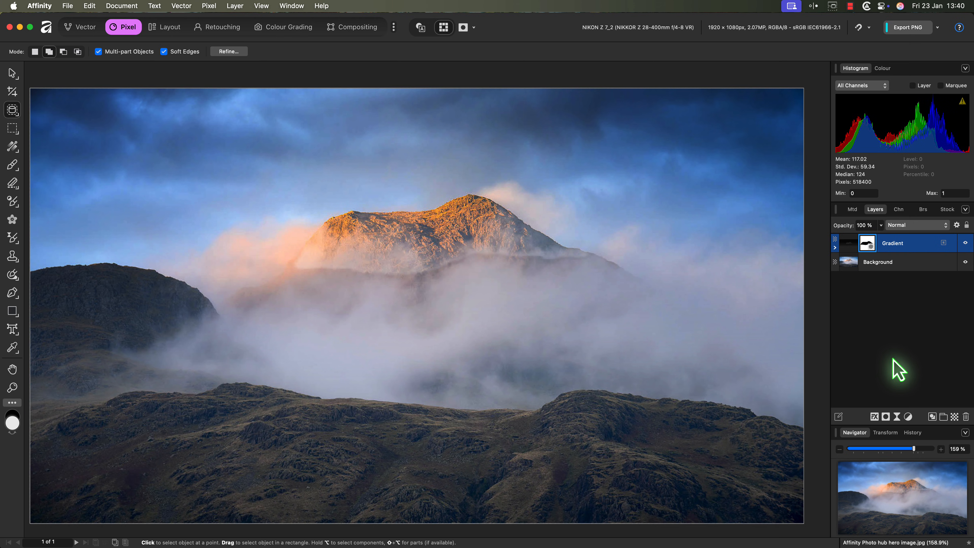
- Paint black on the mask across the mist below the peak to soften the transition, and compare with the Gradient layer hidden
{"action": "key", "text": "b"}
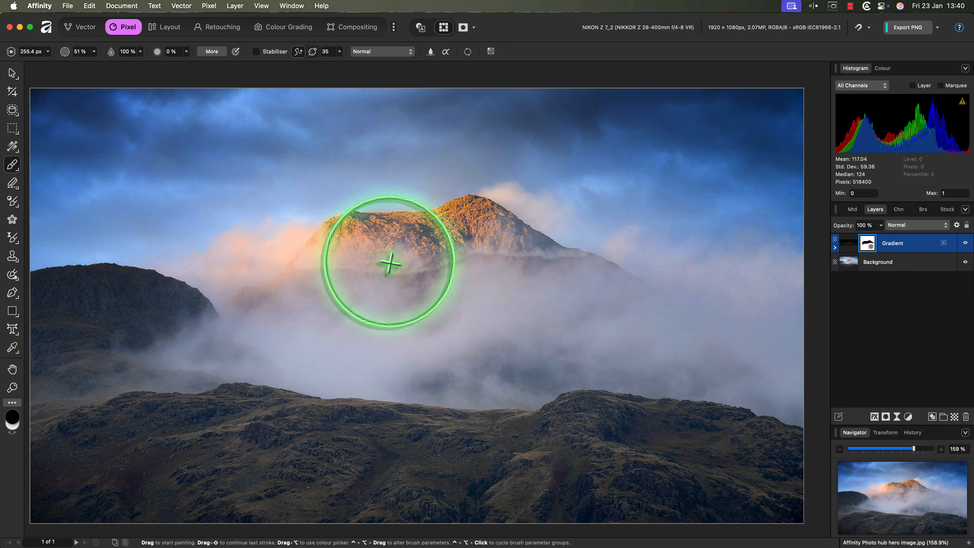
{"action": "mouse_move", "coordinate": [390, 264]}
{"action": "left_mouse_down"}
{"action": "mouse_move", "coordinate": [404, 282]}
{"action": "mouse_move", "coordinate": [538, 259]}
{"action": "mouse_move", "coordinate": [444, 287]}
{"action": "mouse_move", "coordinate": [335, 282]}
{"action": "mouse_move", "coordinate": [277, 308]}
{"action": "mouse_move", "coordinate": [404, 311]}
{"action": "mouse_move", "coordinate": [527, 341]}
{"action": "mouse_move", "coordinate": [515, 274]}
{"action": "mouse_move", "coordinate": [323, 282]}
{"action": "mouse_move", "coordinate": [308, 271]}
{"action": "mouse_move", "coordinate": [335, 238]}
{"action": "mouse_move", "coordinate": [269, 299]}
{"action": "mouse_move", "coordinate": [451, 260]}
{"action": "mouse_move", "coordinate": [577, 302]}
{"action": "left_mouse_up"}
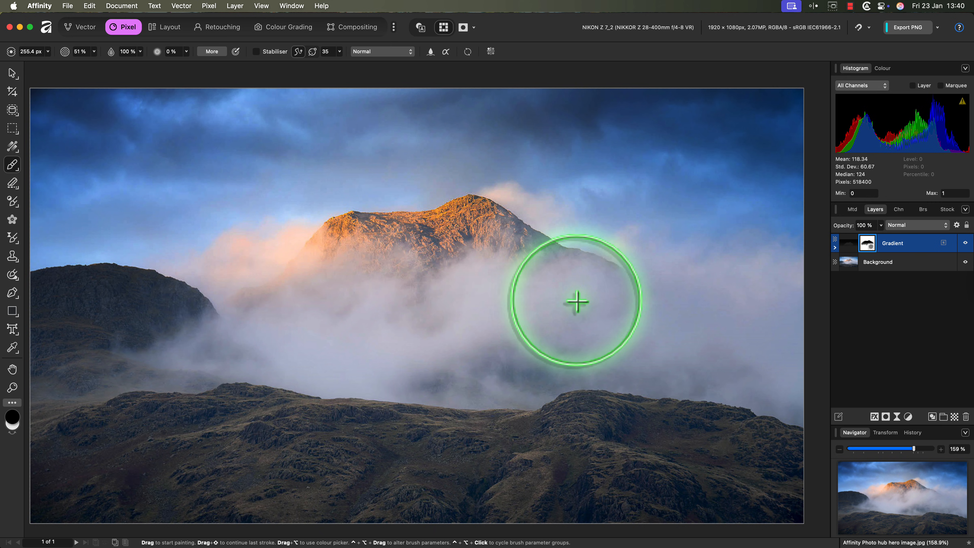
{"action": "left_click", "coordinate": [965, 243]}
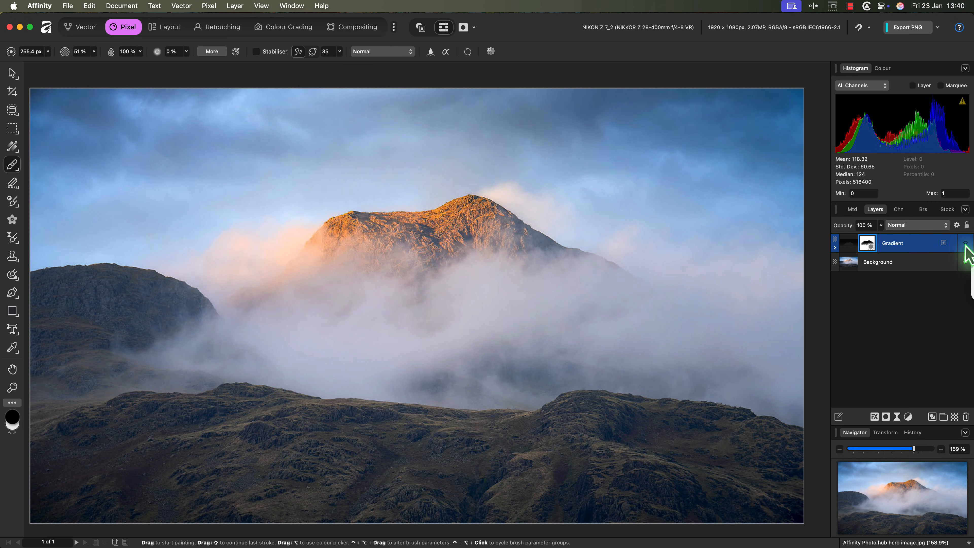
{"action": "left_click", "coordinate": [965, 242]}
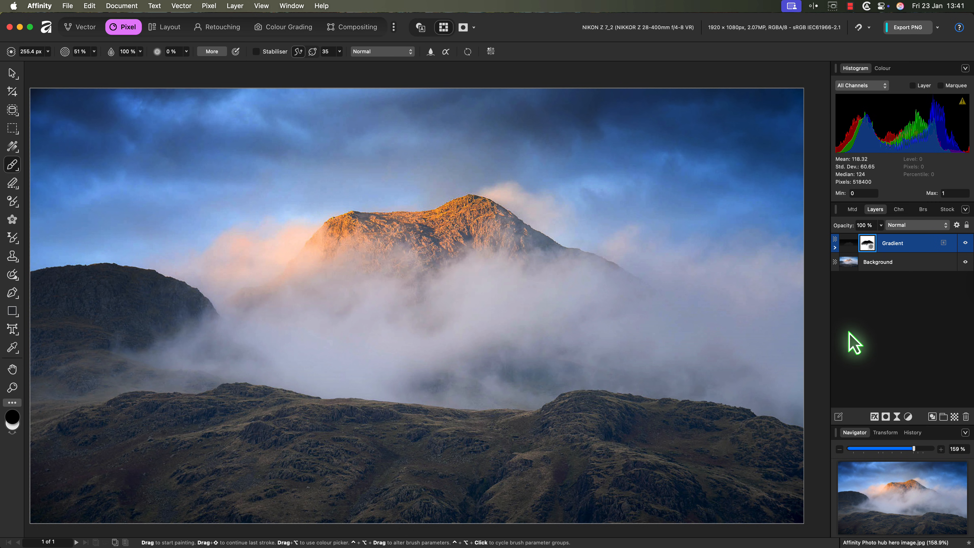
- Activate the Fill Tool again on the masked Gradient layer
{"action": "left_click", "coordinate": [13, 147]}
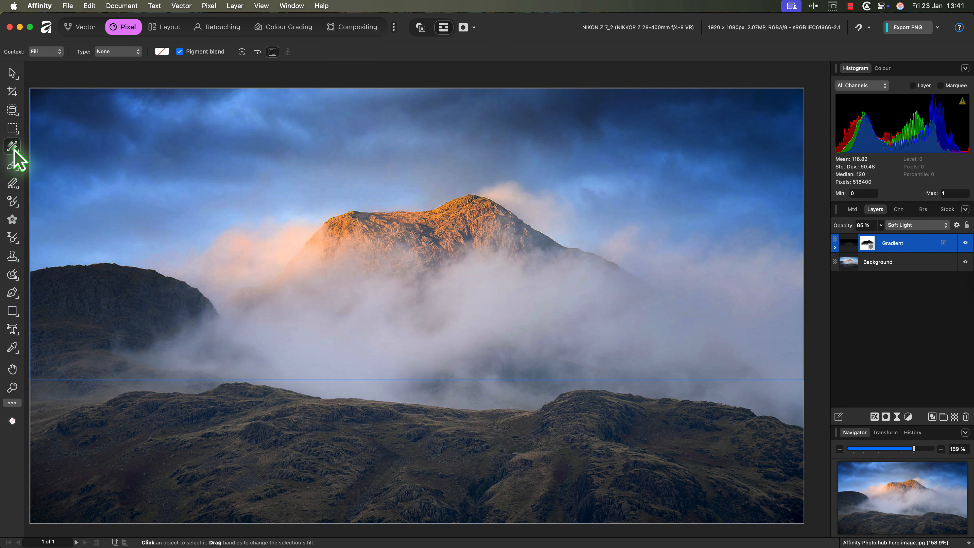